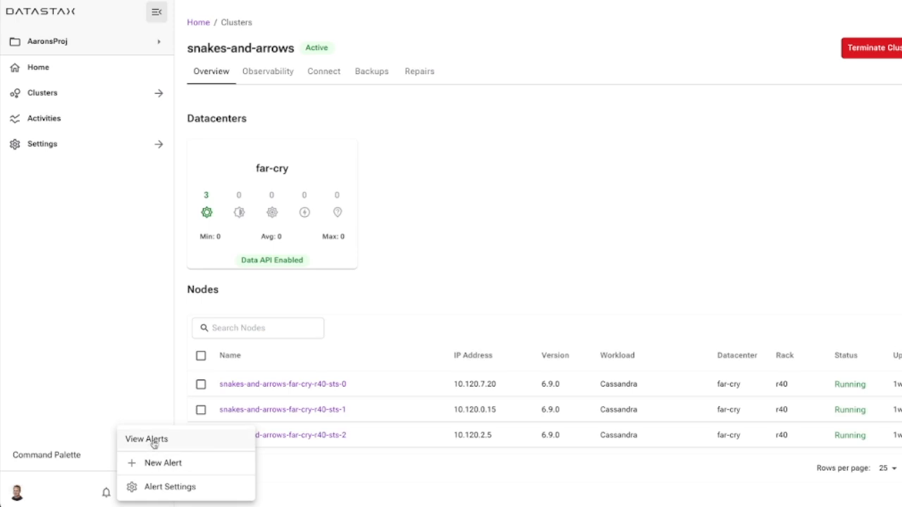
# View the active alerts and examine the list of available alerts in the alert settings.
pyautogui.click(154, 442)
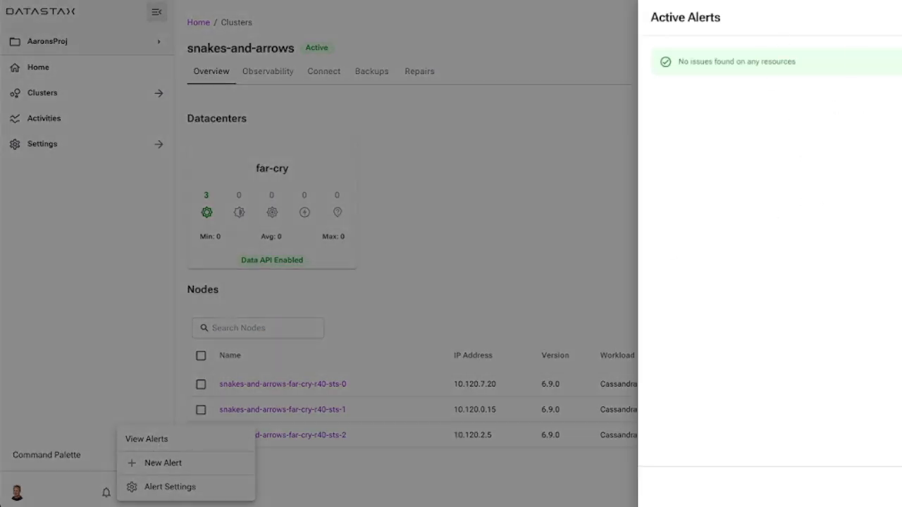
pyautogui.press('Escape')
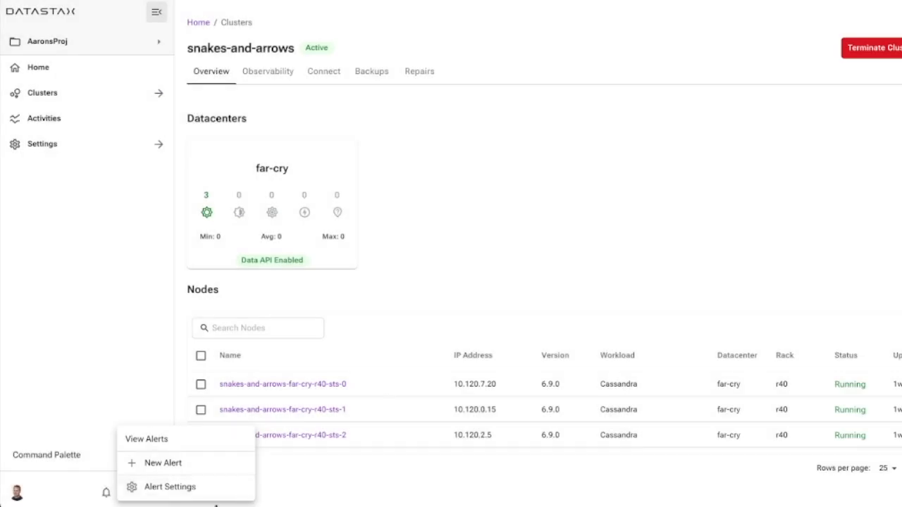
pyautogui.click(169, 487)
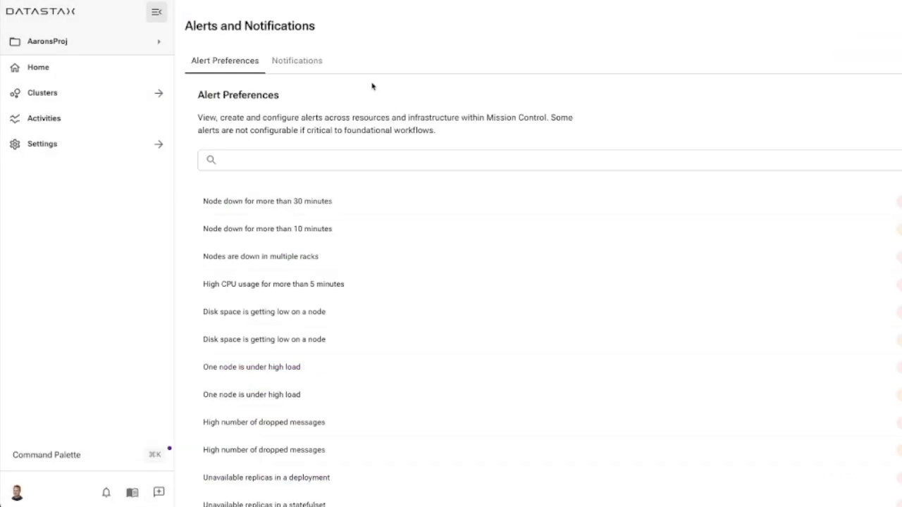
pyautogui.scroll(-2, 429, 377)
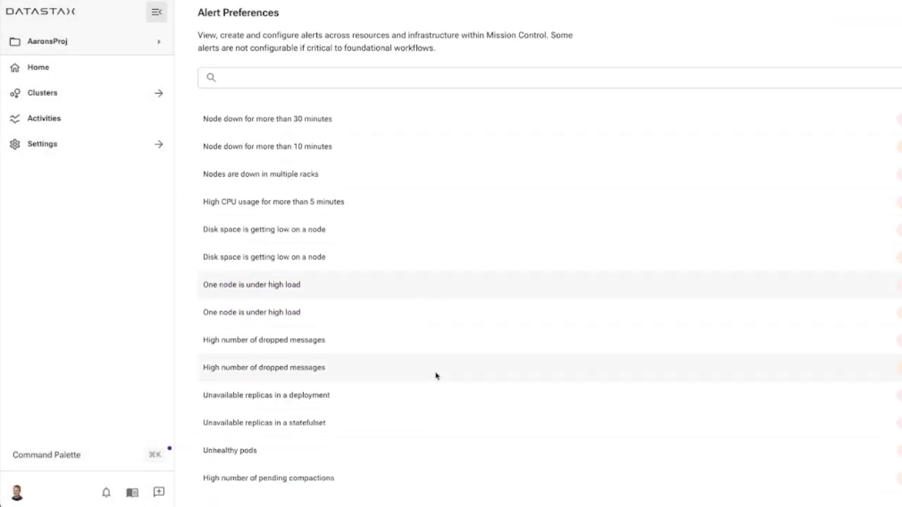
pyautogui.scroll(2, 459, 451)
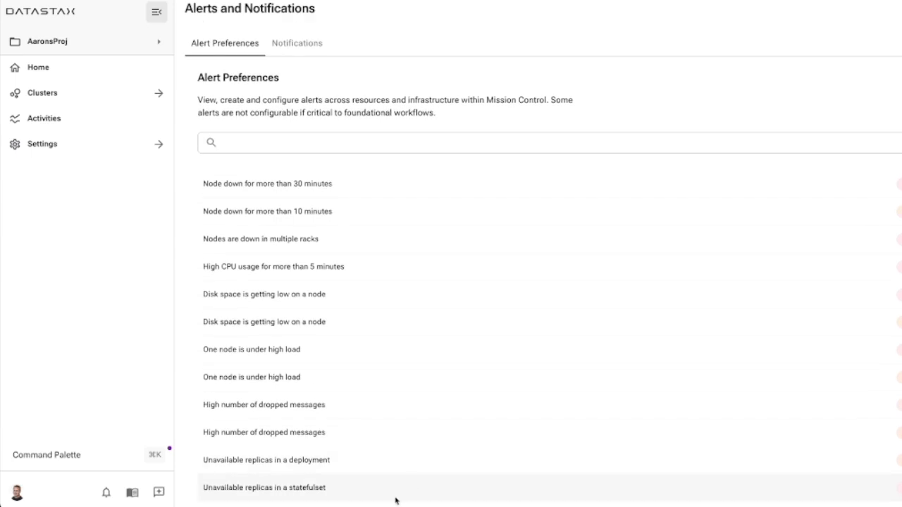
pyautogui.scroll(-2, 446, 322)
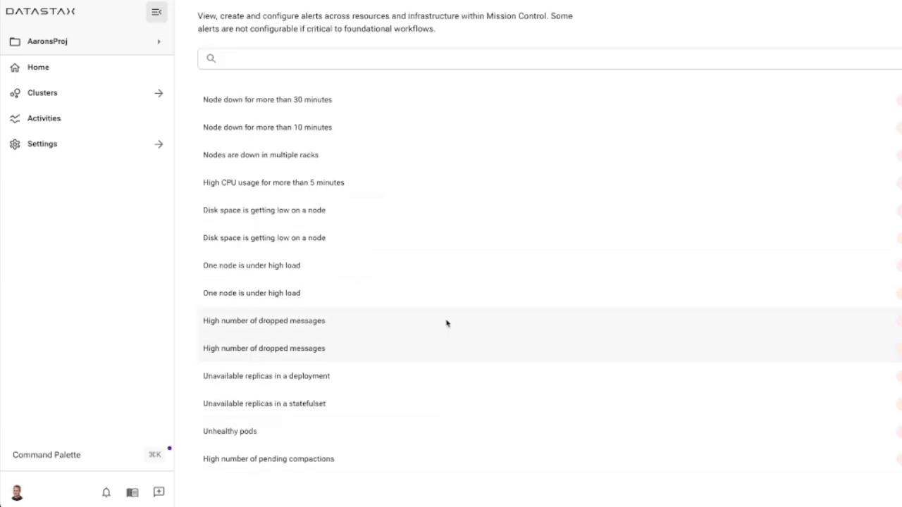
pyautogui.scroll(2, 425, 340)
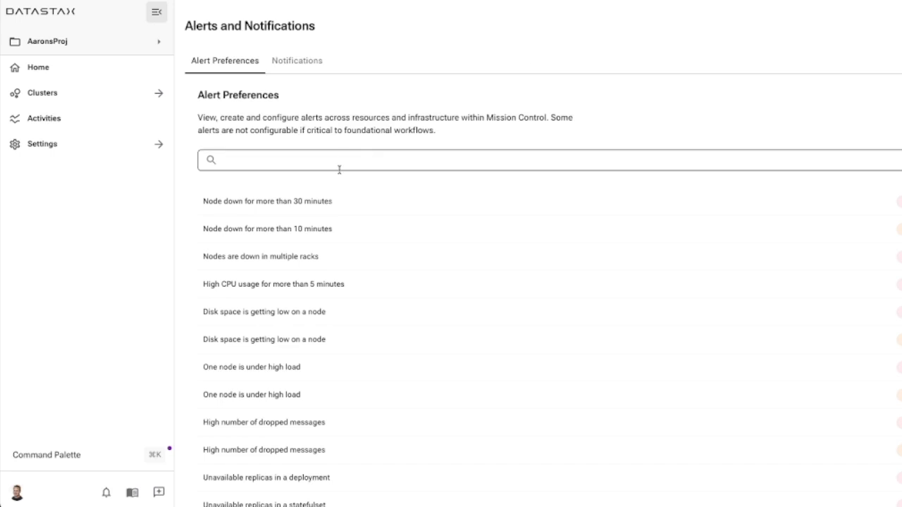
pyautogui.scroll(-2, 292, 252)
pyautogui.scroll(2, 474, 296)
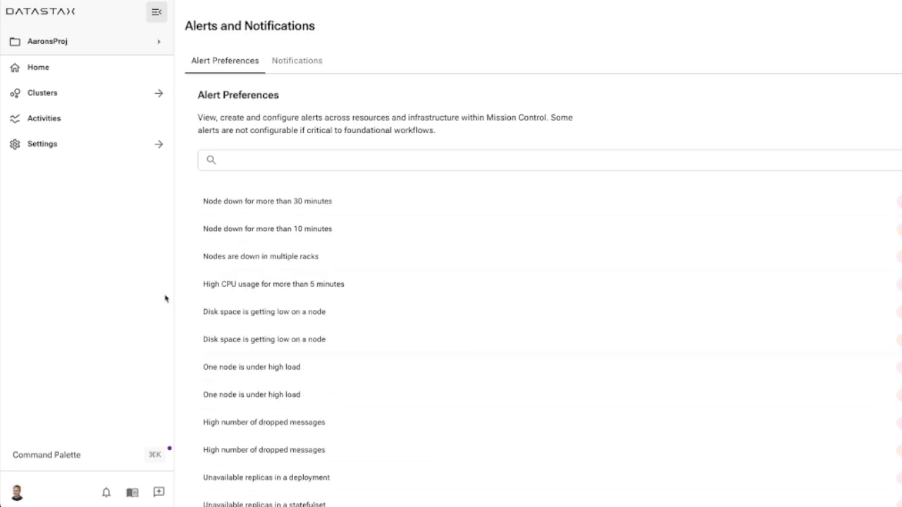
# Start a new alert and set its summary to "Free disk space below 5%".
pyautogui.click(104, 493)
pyautogui.click(164, 468)
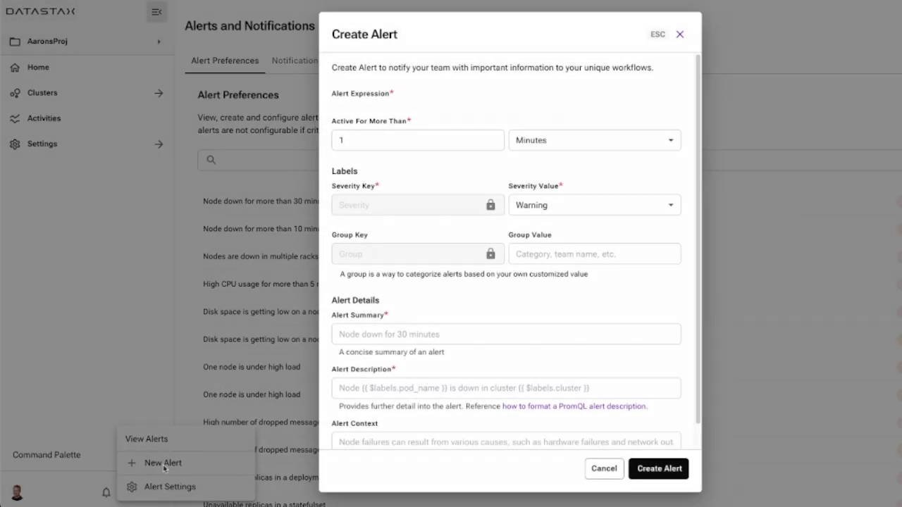
pyautogui.click(483, 335)
pyautogui.write('D')
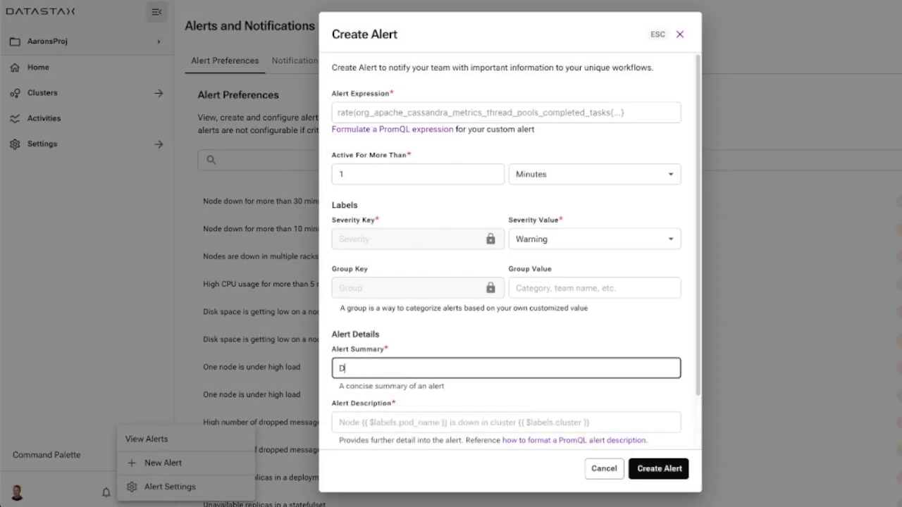
pyautogui.press('BackSpace')
pyautogui.write('Free disk space belo')
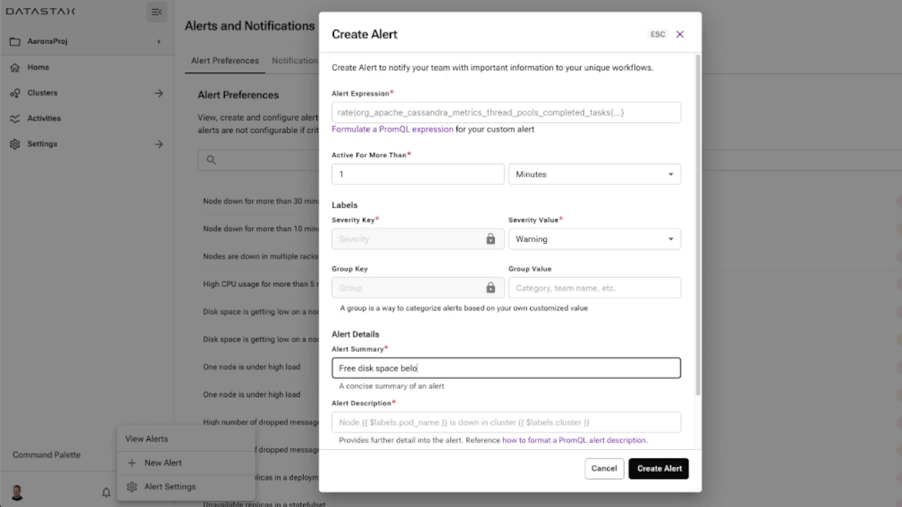
pyautogui.write('w 5%')
# Begin the alert description with "Available disk space is lower than 5% on device {{ $label.device }} of node".
pyautogui.click(402, 422)
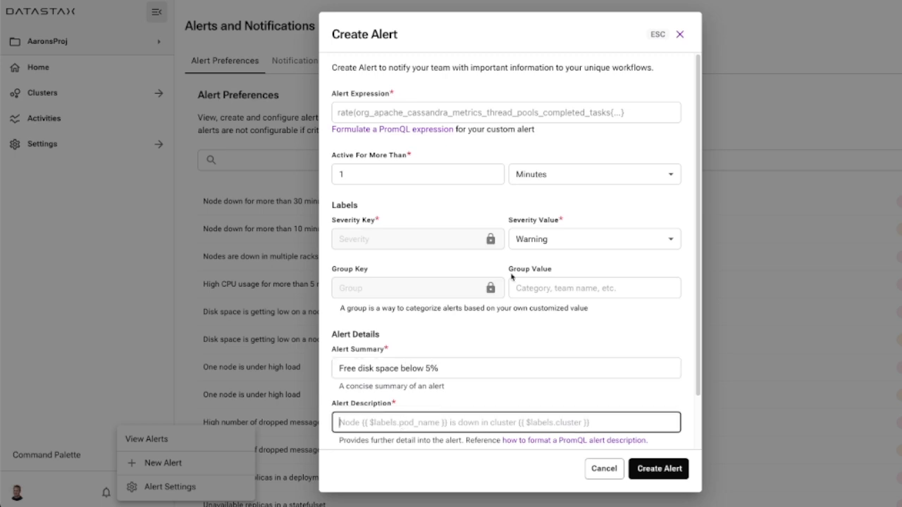
pyautogui.write('Available disk space is lower than 5% on device {{')
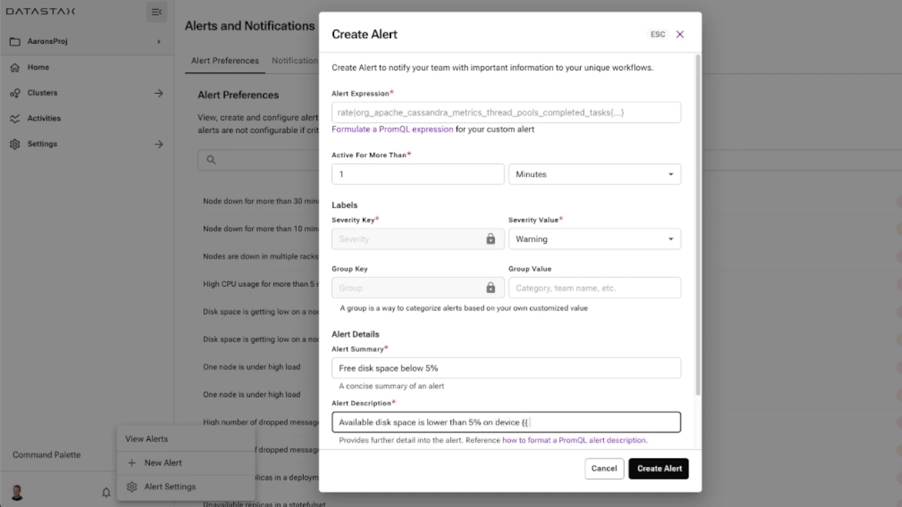
pyautogui.write(' $label')
pyautogui.write('.dev')
pyautogui.write('ice')
pyautogui.write(' }}')
pyautogui.write(' on')
pyautogui.write(' node')
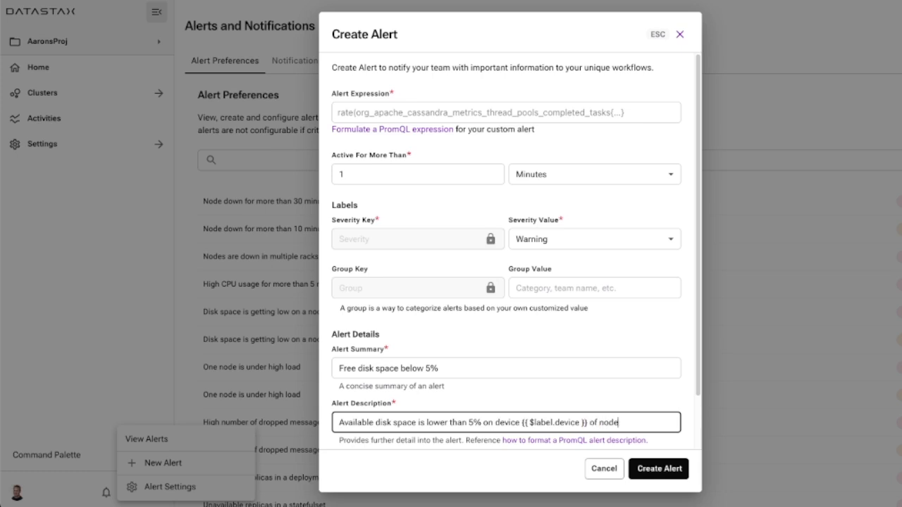
pyautogui.write(' {{ $labels')
# Correct the description's device placeholder to $labels.device and complete the text with "{{ $labels.host }}".
pyautogui.press('Left')
pyautogui.press('Left')
pyautogui.press('Left')
pyautogui.press('Left')
pyautogui.press('Left')
pyautogui.press('Left')
pyautogui.press('Left')
pyautogui.press('Left')
pyautogui.press('Left')
pyautogui.press('Left')
pyautogui.press('Left')
pyautogui.press('Left')
pyautogui.press('Left')
pyautogui.press('Left')
pyautogui.press('Left')
pyautogui.press('Left')
pyautogui.press('Left')
pyautogui.press('Left')
pyautogui.press('Left')
pyautogui.press('Left')
pyautogui.write('s')
pyautogui.press('End')
pyautogui.write('host')
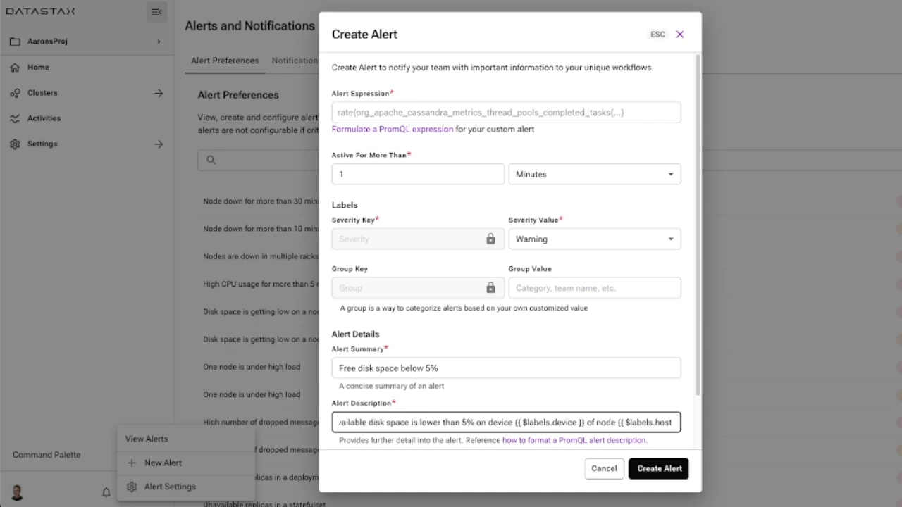
pyautogui.write(' }}')
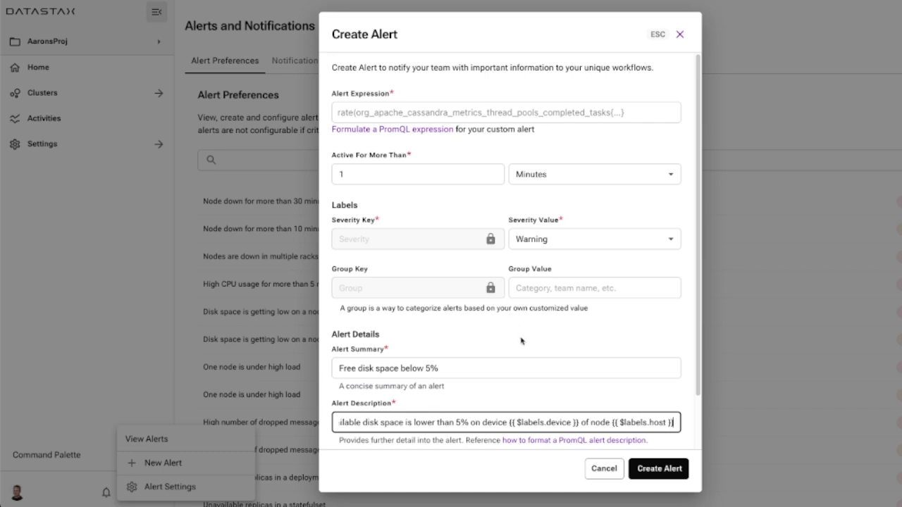
# Begin the alert expression with "max by(host, device) (".
pyautogui.scroll(-1, 521, 344)
pyautogui.scroll(1, 482, 408)
pyautogui.click(429, 107)
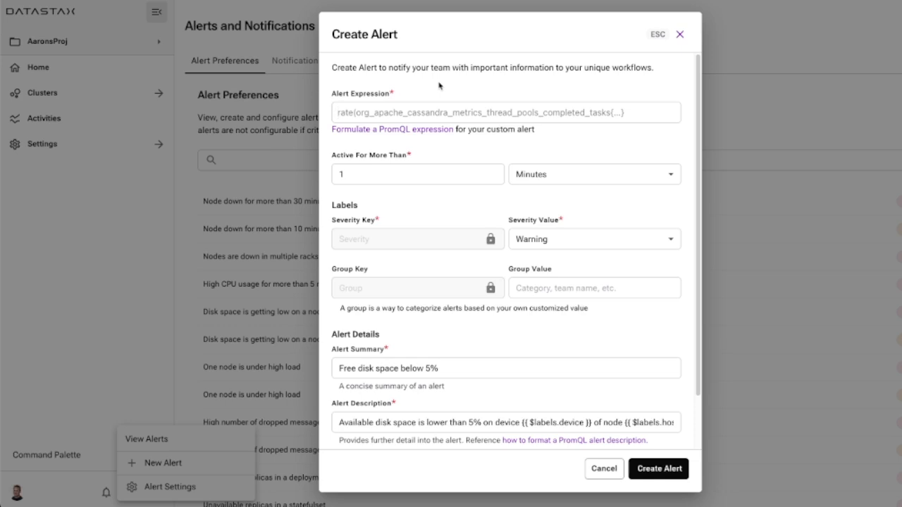
pyautogui.write('ma')
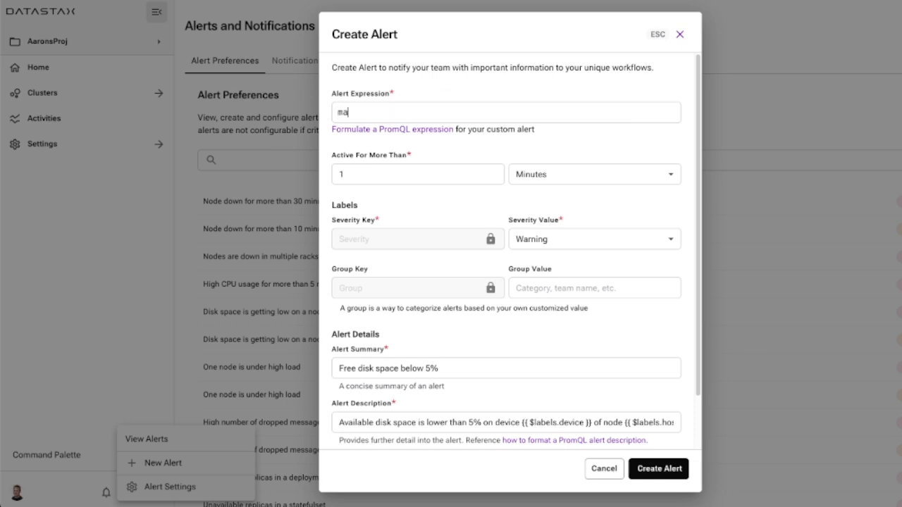
pyautogui.write('x_by')
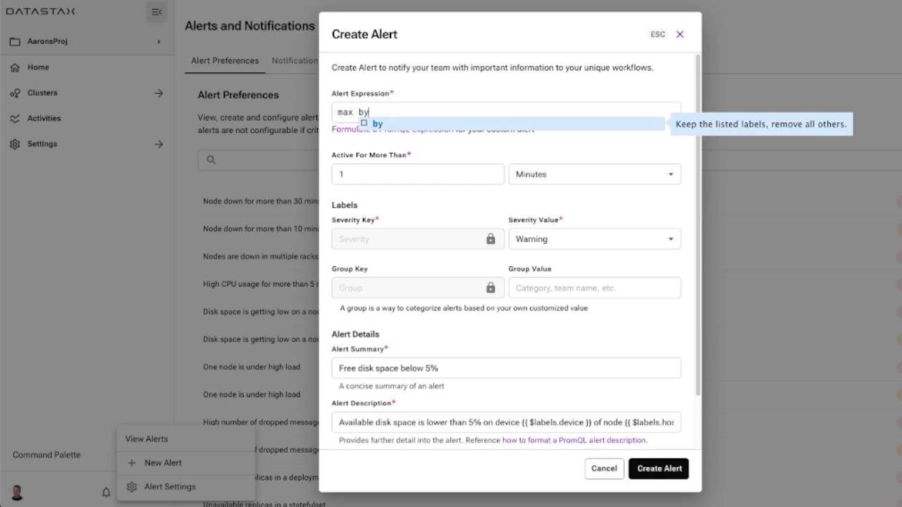
pyautogui.write('(h')
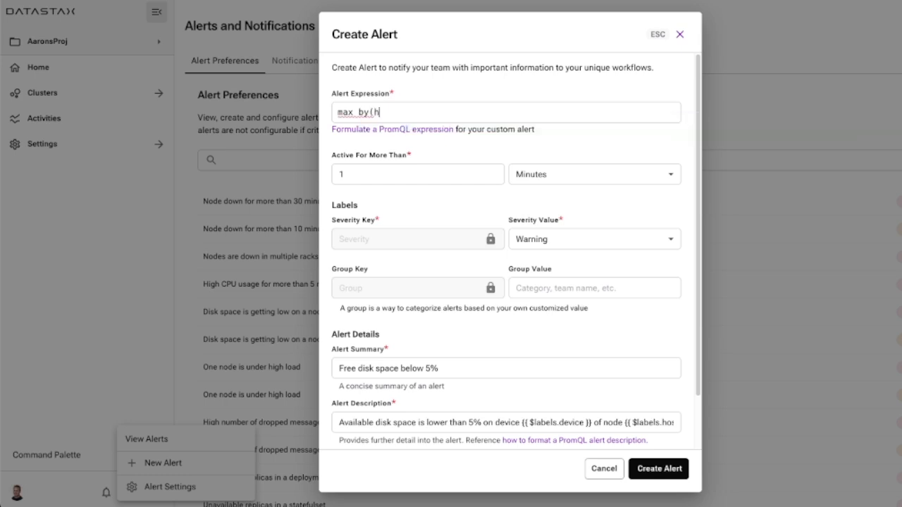
pyautogui.write('ost, device) (')
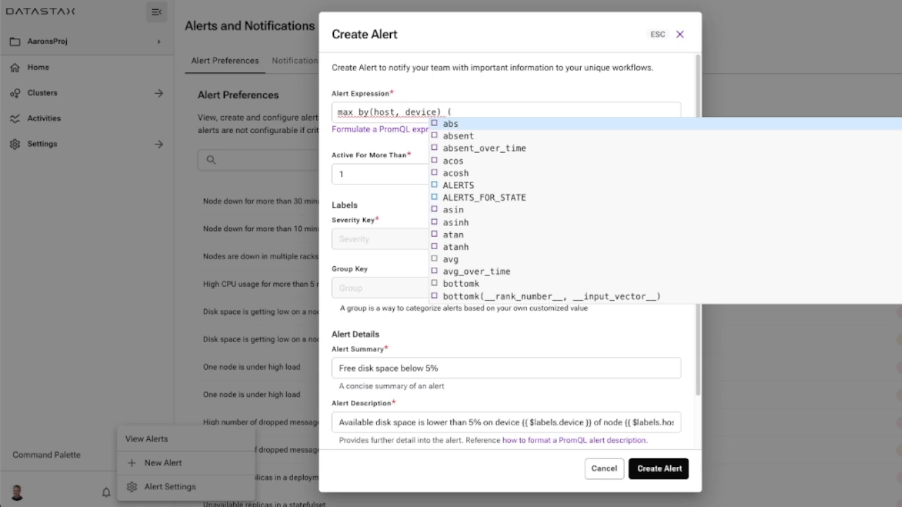
pyautogui.write('host')
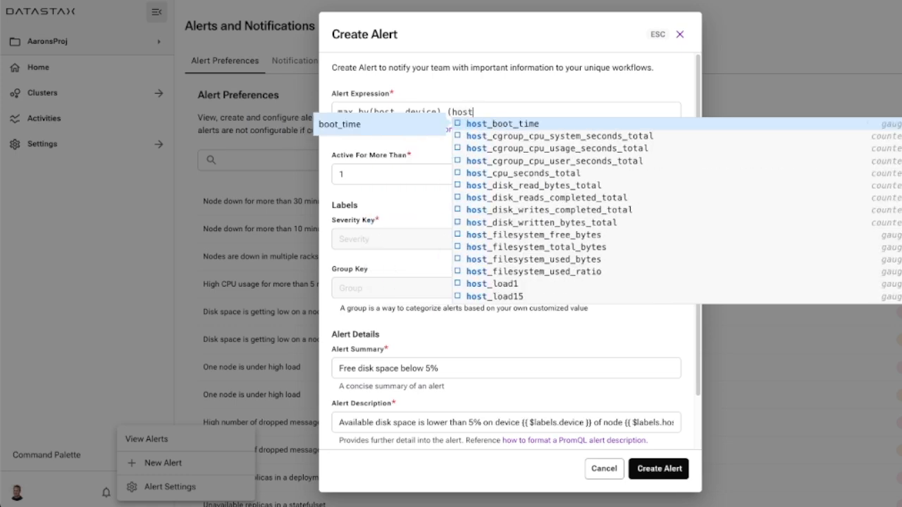
pyautogui.write('_f')
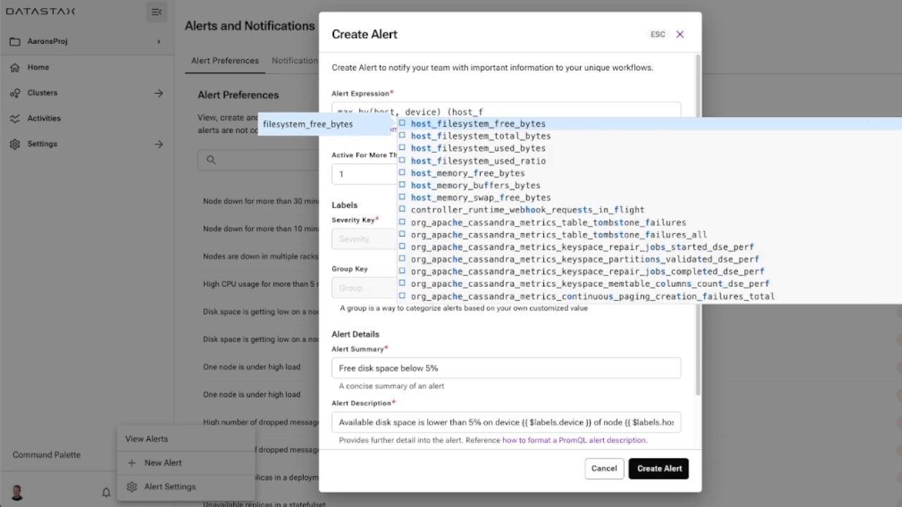
# Insert the host_filesystem_used_ratio metric into the alert expression and complete it with "{}) > 0.95".
pyautogui.press('Down')
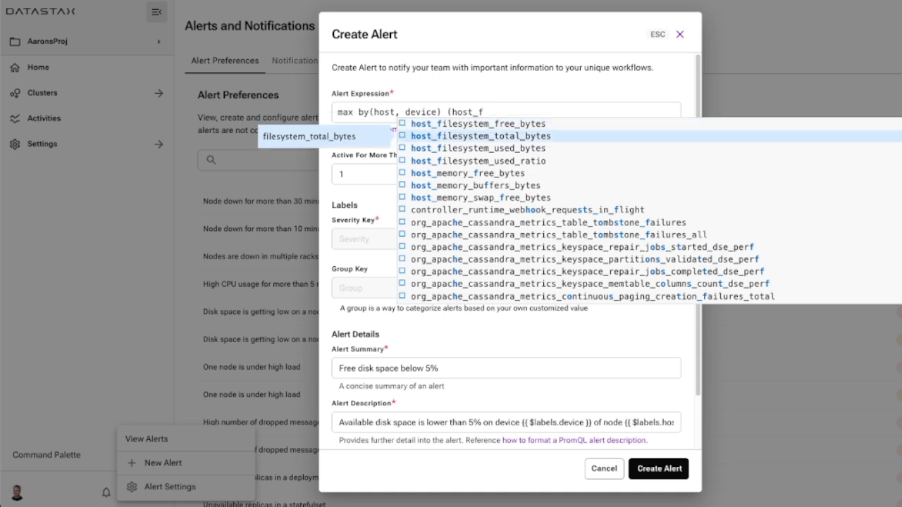
pyautogui.press('Down')
pyautogui.press('Down')
pyautogui.press('Return')
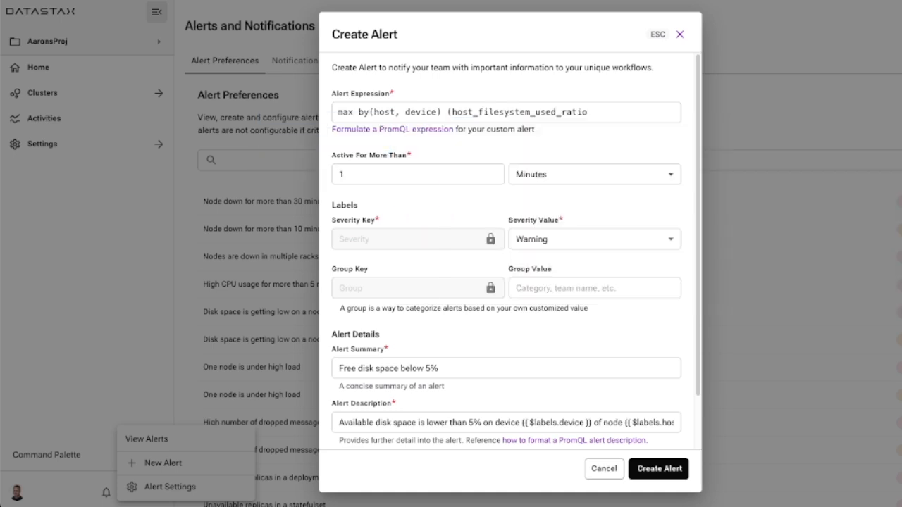
pyautogui.write('{}) > 0.95')
# Set the alert's severity value to Critical and create the alert.
pyautogui.click(636, 242)
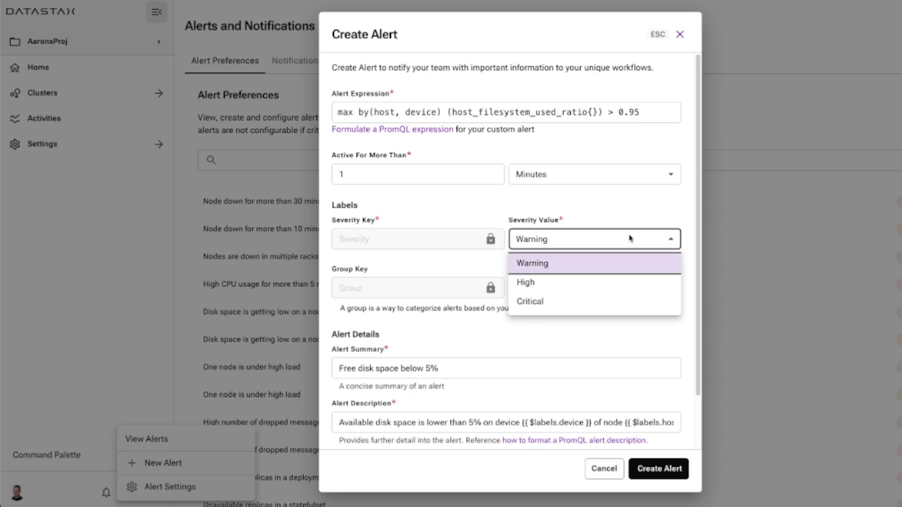
pyautogui.click(540, 306)
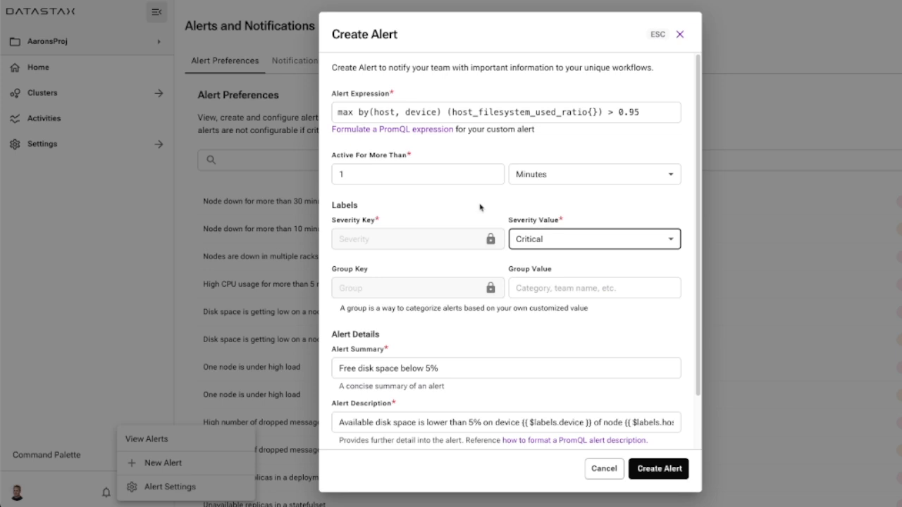
pyautogui.scroll(-1, 554, 343)
pyautogui.scroll(-2, 555, 344)
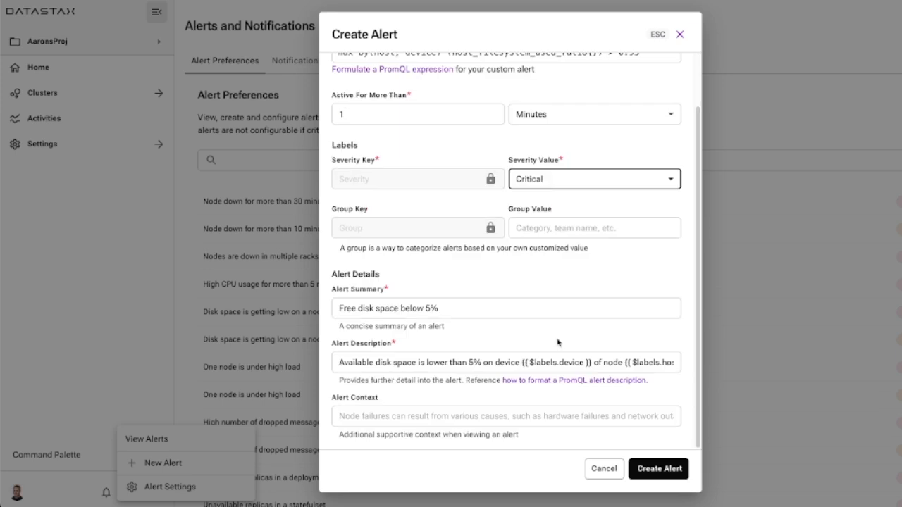
pyautogui.click(659, 469)
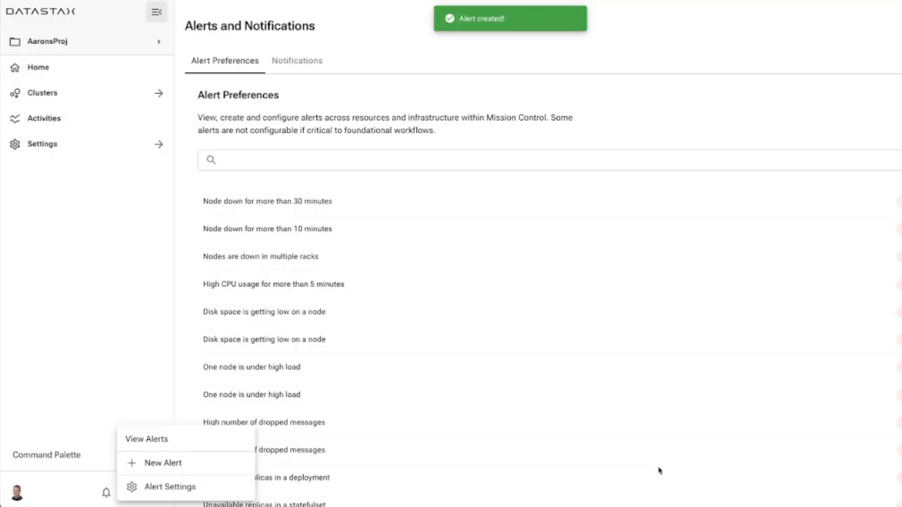
pyautogui.scroll(-2, 420, 228)
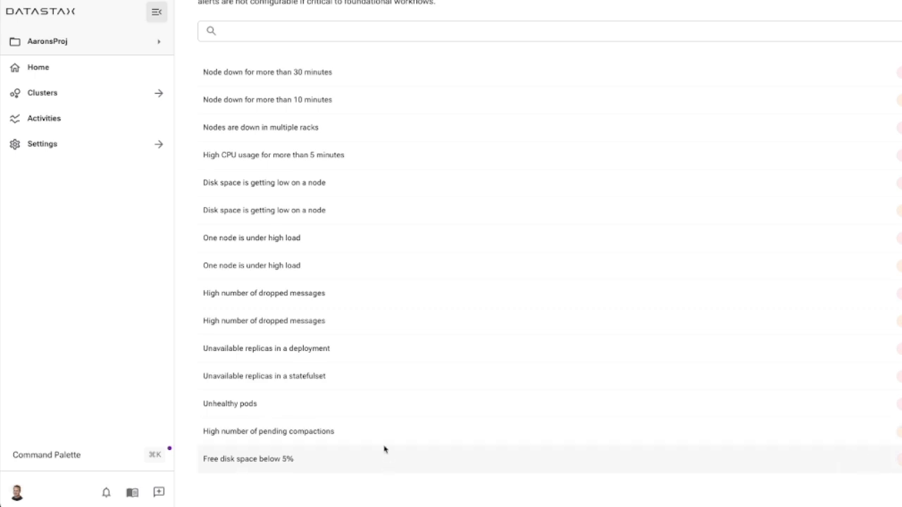
pyautogui.scroll(3, 402, 457)
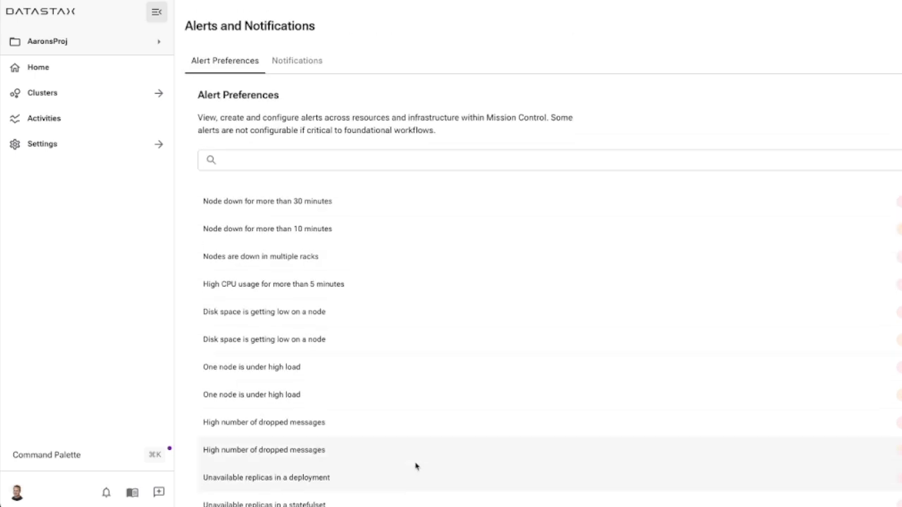
# In the notification settings, fill in a new Slack recipient named "Cassandra Team" with the channel #cassandra-alerts.
pyautogui.click(303, 62)
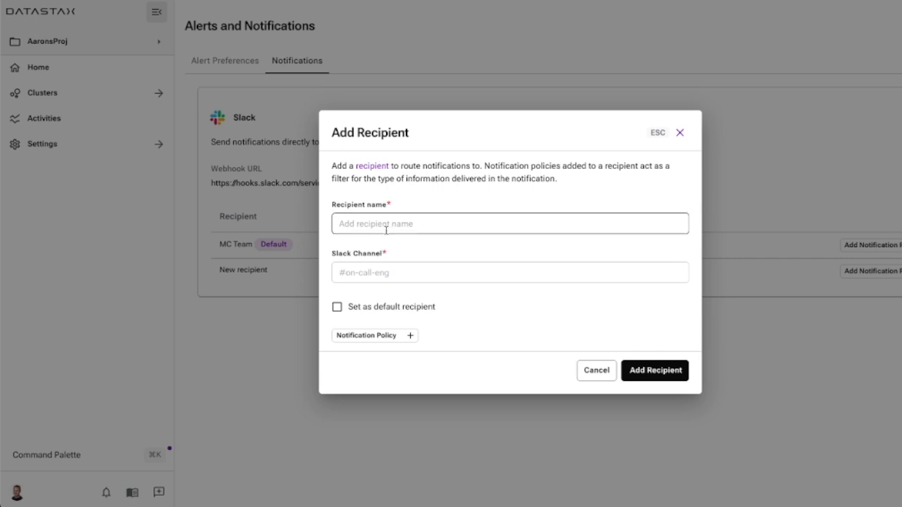
pyautogui.click(386, 227)
pyautogui.write('Cassandra Team')
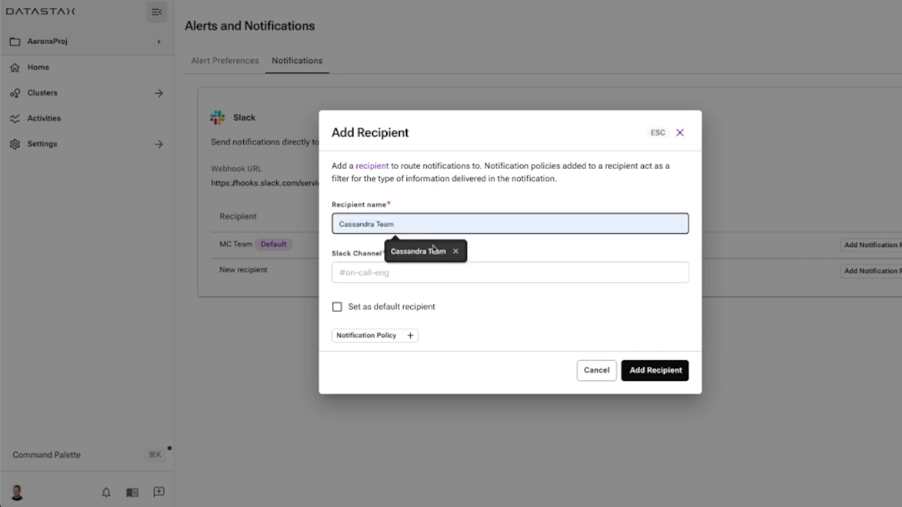
pyautogui.click(421, 270)
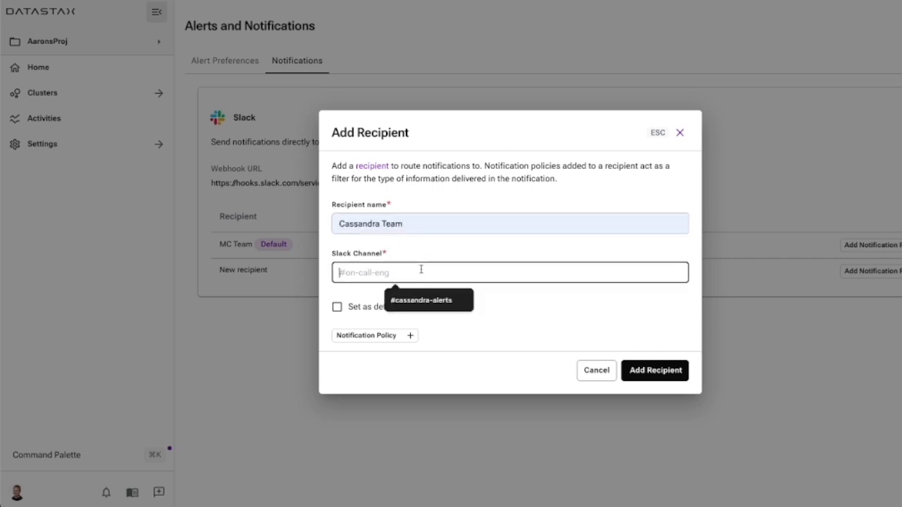
pyautogui.click(441, 301)
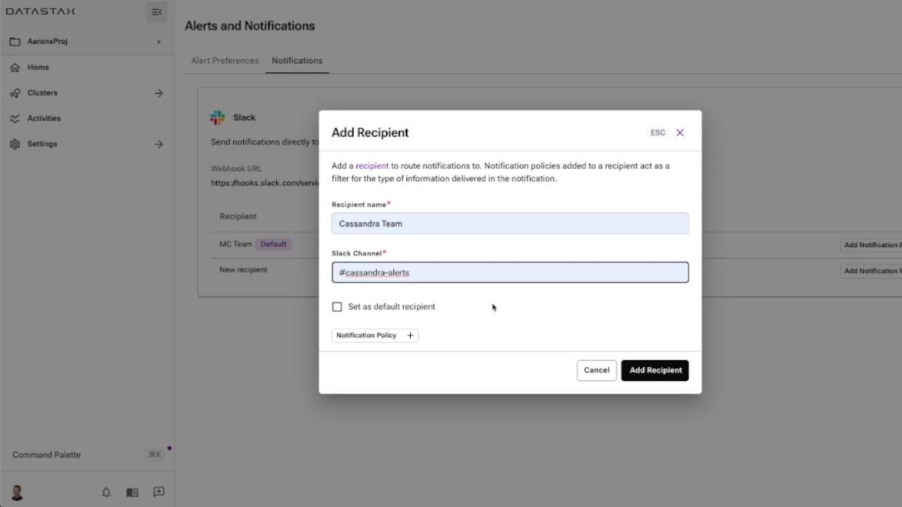
pyautogui.click(410, 335)
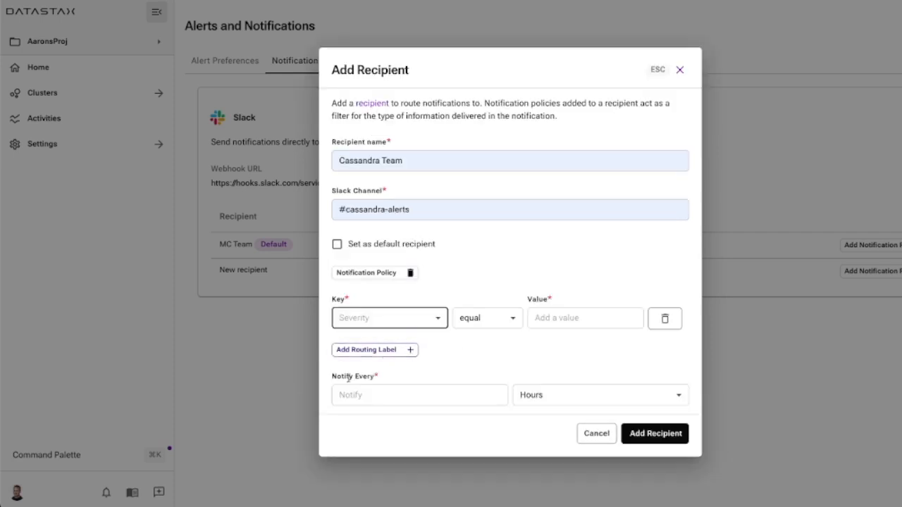
pyautogui.click(479, 394)
pyautogui.click(613, 396)
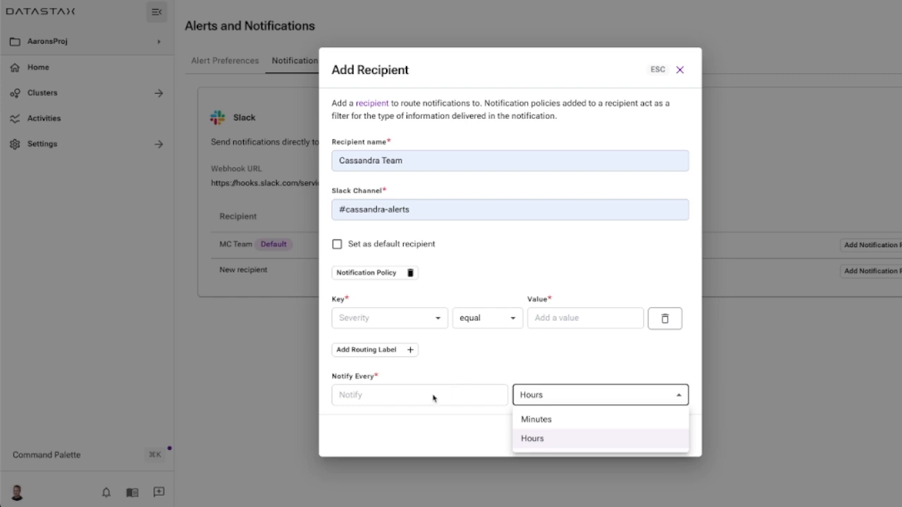
pyautogui.click(432, 395)
pyautogui.write('3')
pyautogui.click(586, 403)
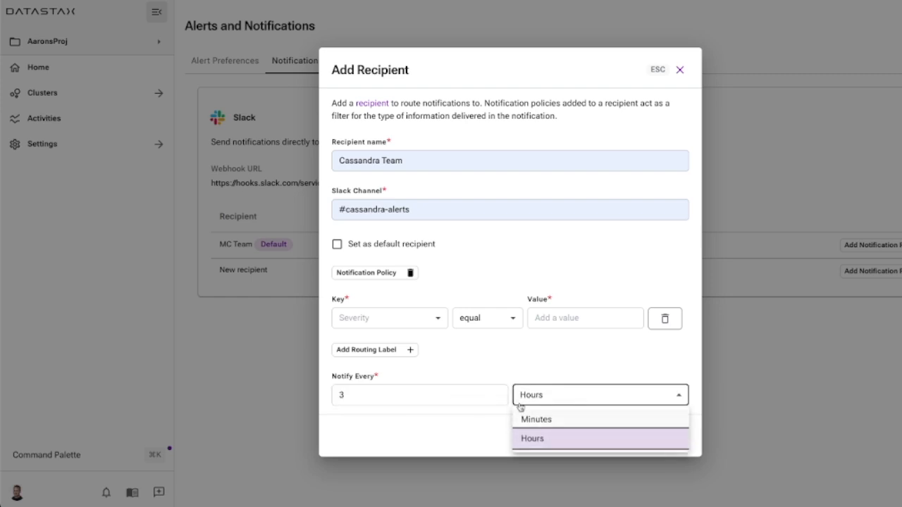
pyautogui.click(513, 353)
pyautogui.moveTo(382, 403); pyautogui.dragTo(317, 388)
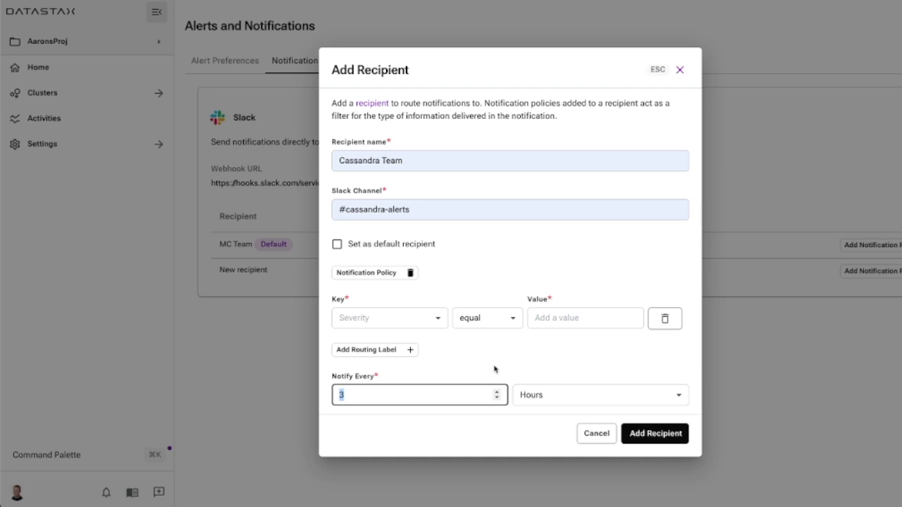
pyautogui.press('BackSpace')
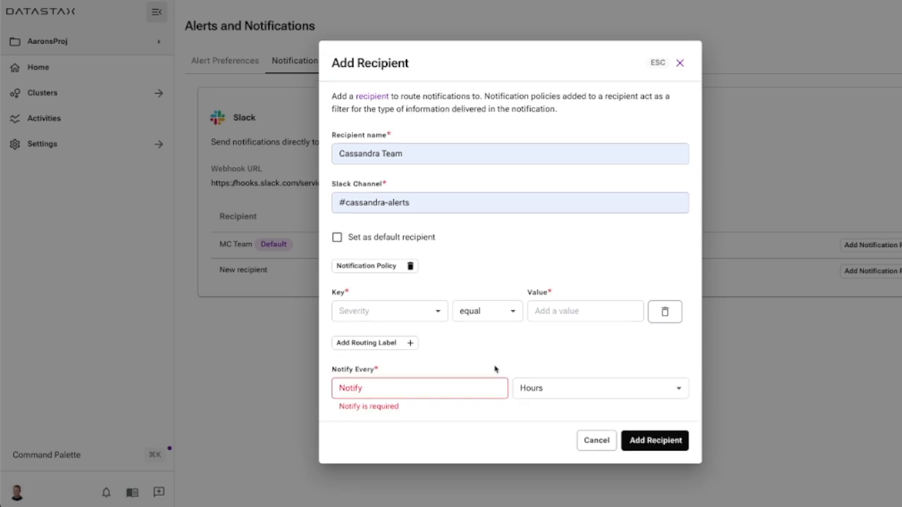
pyautogui.click(596, 441)
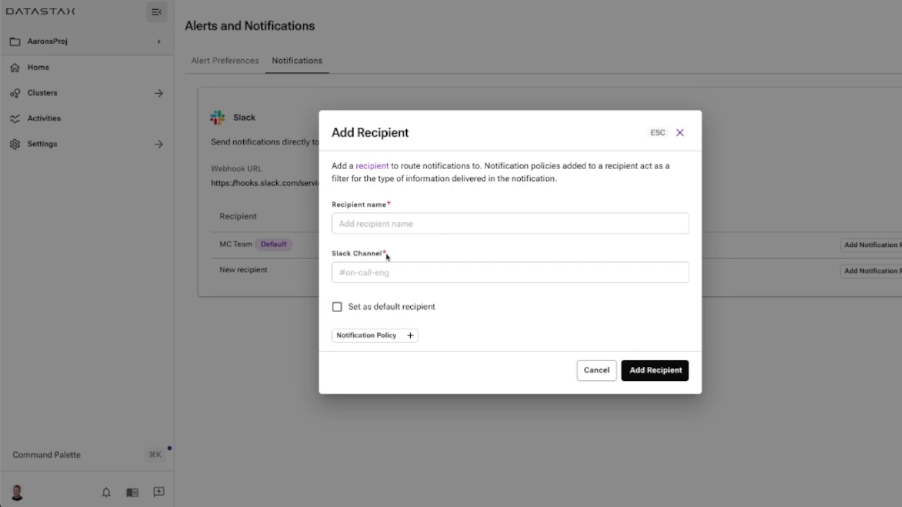
# Fill in a new Slack recipient named "Database team" with the channel #database-support and add a notification policy to it.
pyautogui.click(397, 224)
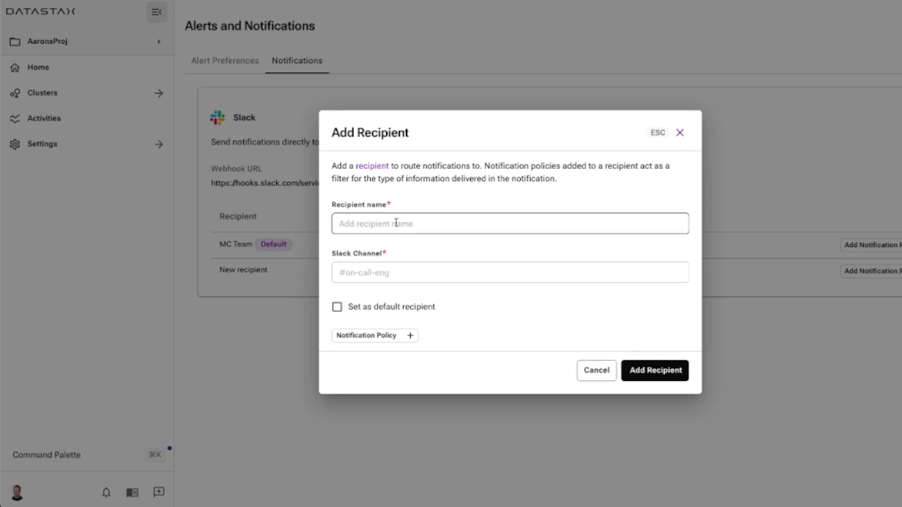
pyautogui.click(396, 224)
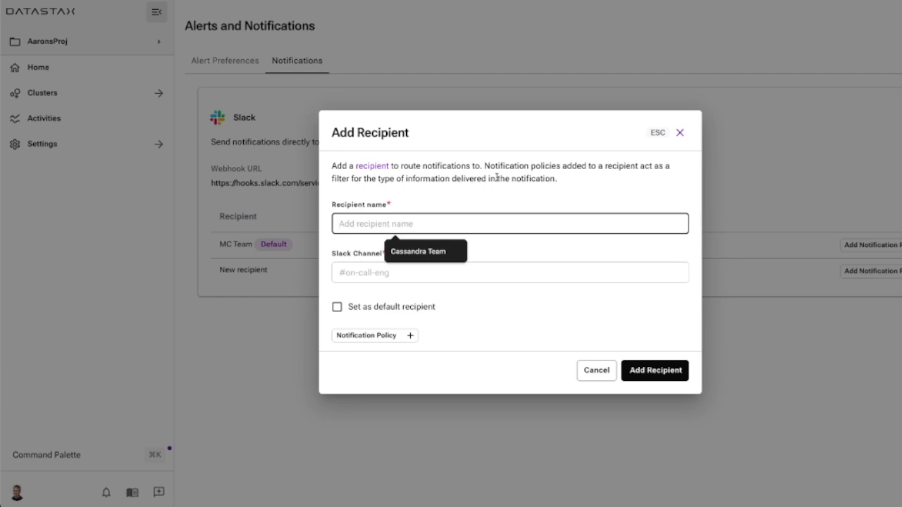
pyautogui.write('Data')
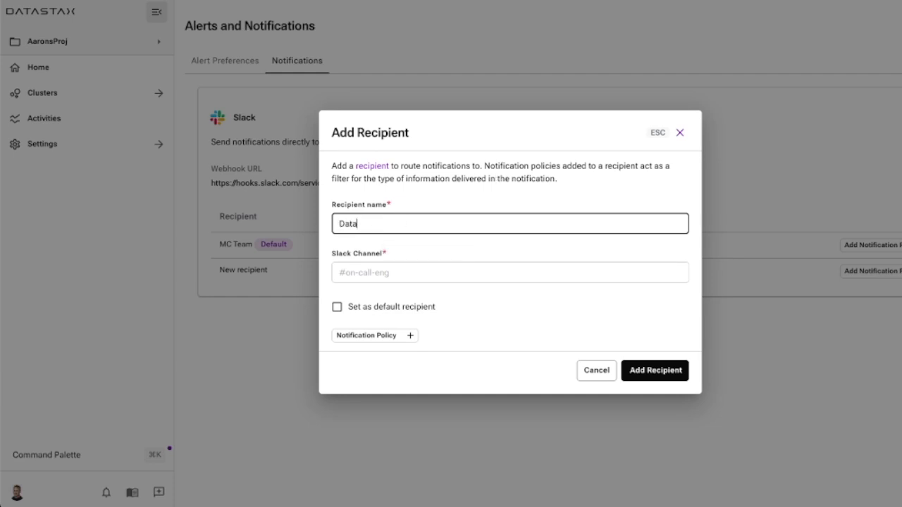
pyautogui.write('base team')
pyautogui.click(440, 267)
pyautogui.write('#database-support')
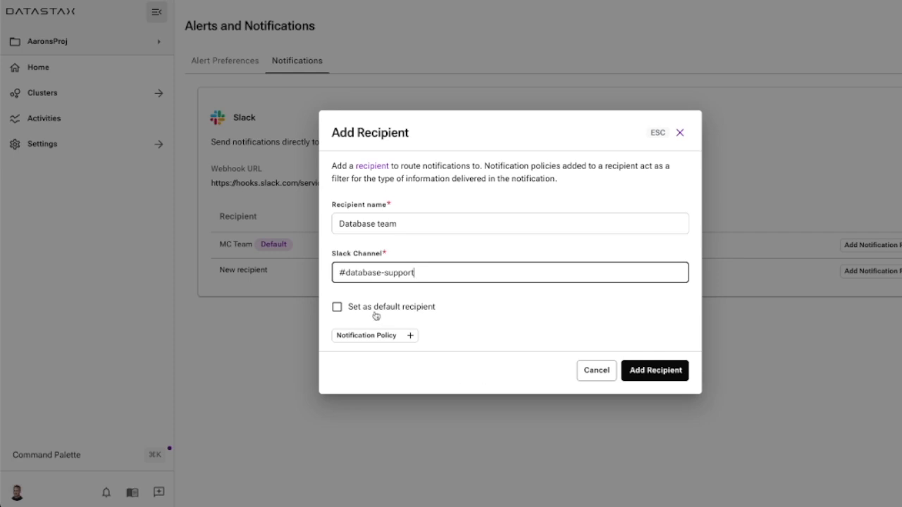
pyautogui.click(409, 336)
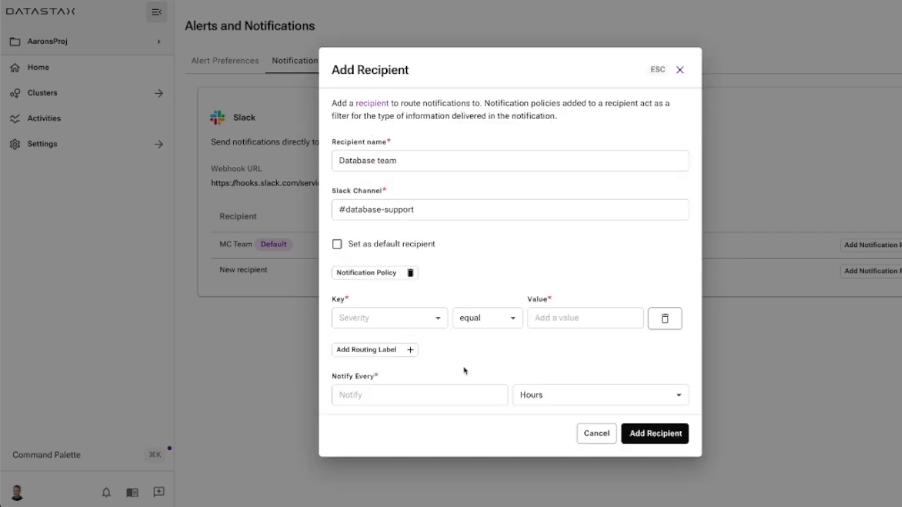
pyautogui.click(478, 395)
pyautogui.click(491, 389)
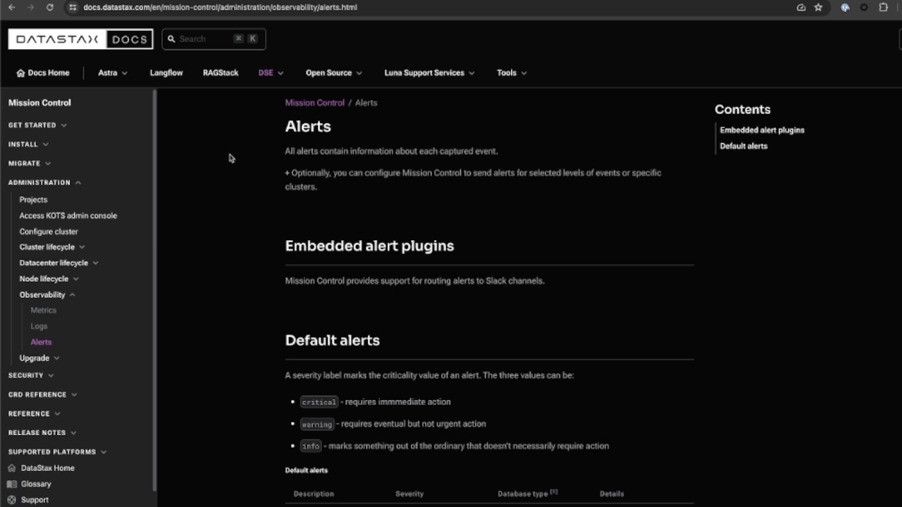
# Review the severity levels and the default alerts table on the Mission Control Alerts documentation page.
pyautogui.scroll(-2, 247, 245)
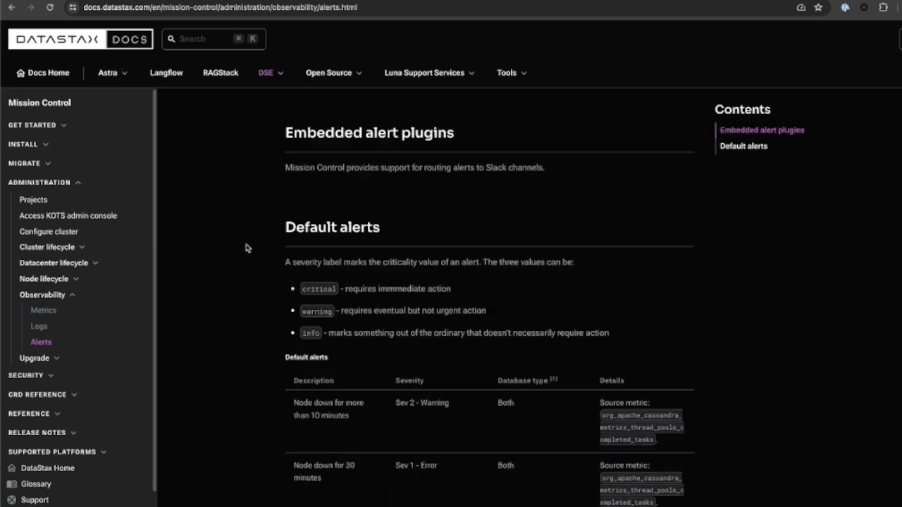
pyautogui.scroll(-4, 247, 249)
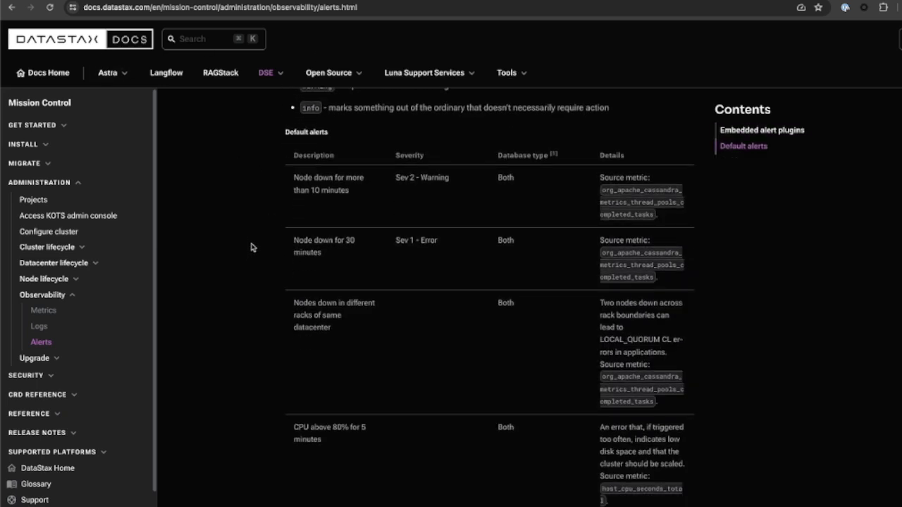
pyautogui.scroll(-6, 252, 250)
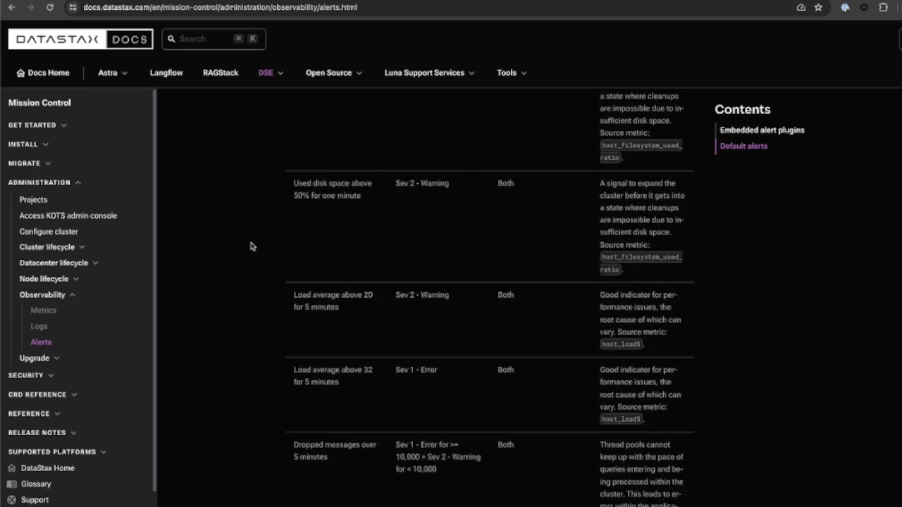
pyautogui.scroll(-2, 250, 243)
pyautogui.scroll(12, 253, 243)
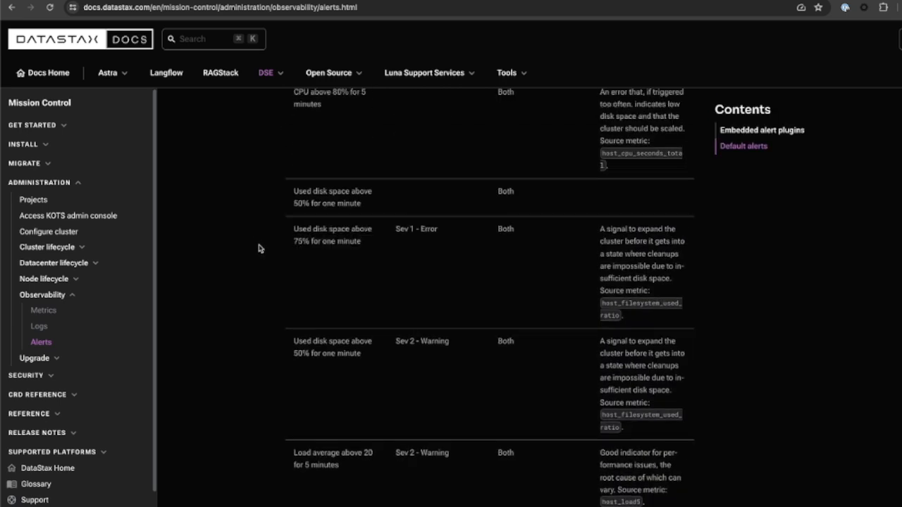
pyautogui.scroll(1, 261, 243)
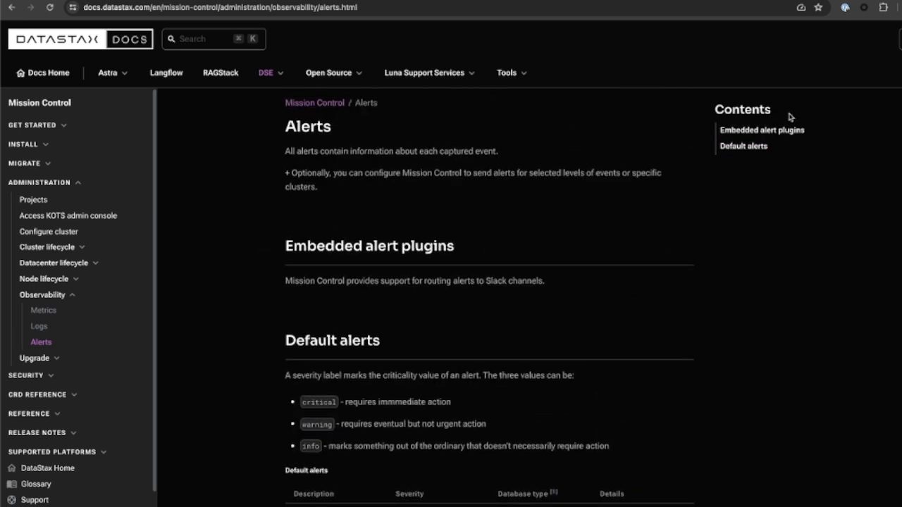
# Switch to the Prometheus documentation and look through the Querying Basics page, including its time series selectors.
pyautogui.click(845, 1)
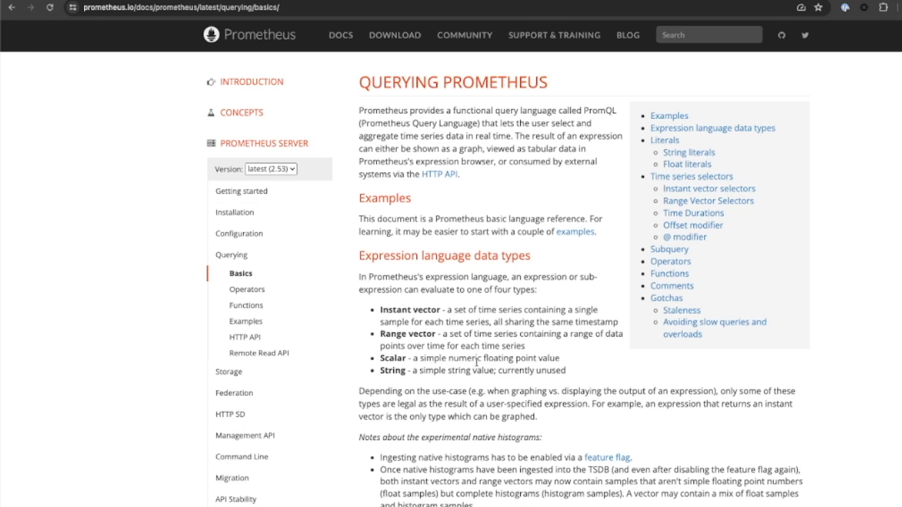
pyautogui.scroll(-5, 477, 362)
pyautogui.scroll(-5, 525, 345)
pyautogui.scroll(-6, 521, 347)
pyautogui.scroll(-3, 519, 345)
pyautogui.scroll(4, 520, 352)
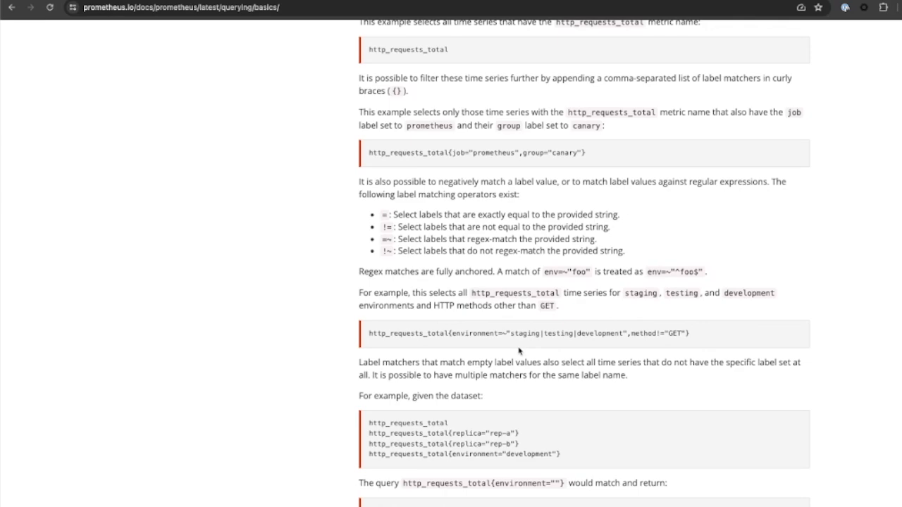
pyautogui.scroll(15, 518, 351)
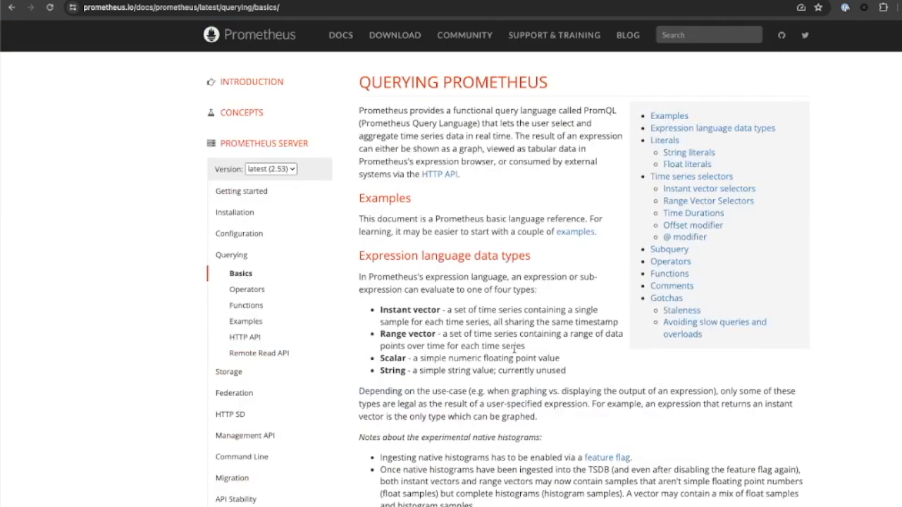
# Open the Prometheus Query Examples page and look over its sample PromQL expressions.
pyautogui.click(243, 228)
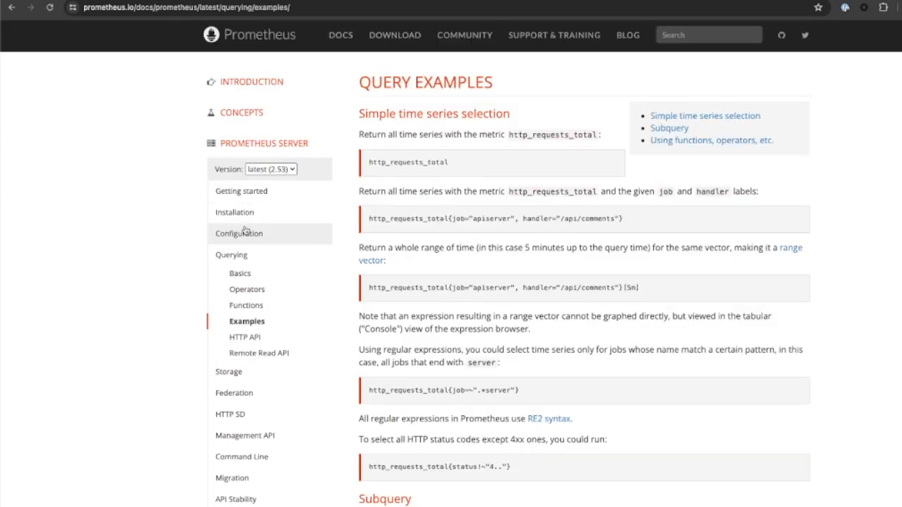
pyautogui.scroll(-5, 553, 307)
pyautogui.scroll(3, 556, 314)
pyautogui.scroll(3, 560, 313)
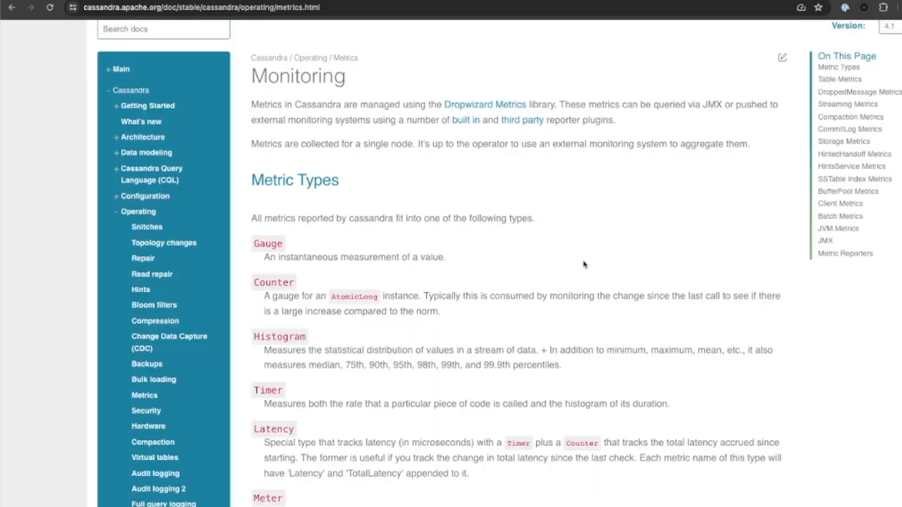
pyautogui.scroll(2, 583, 264)
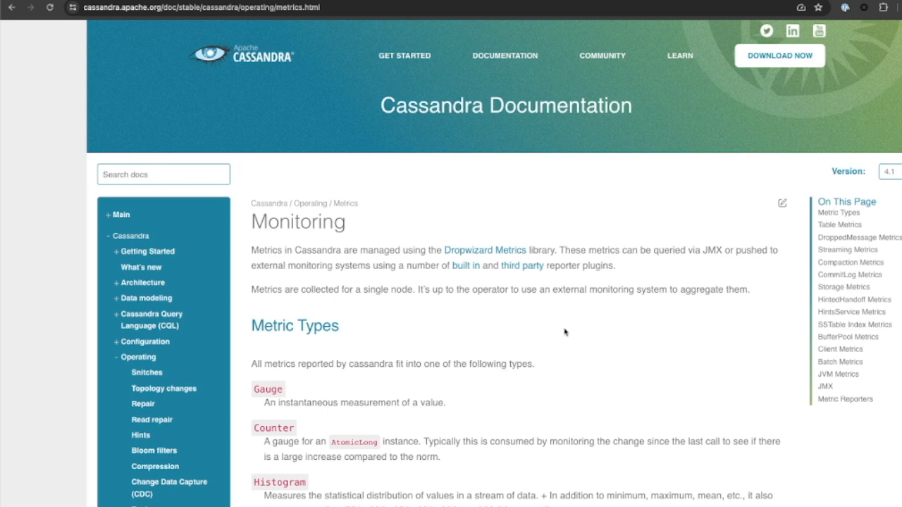
# Examine the metric types and the table, keyspace and thread pool metrics on the Apache Cassandra Monitoring page.
pyautogui.scroll(-1, 564, 332)
pyautogui.scroll(-8, 565, 331)
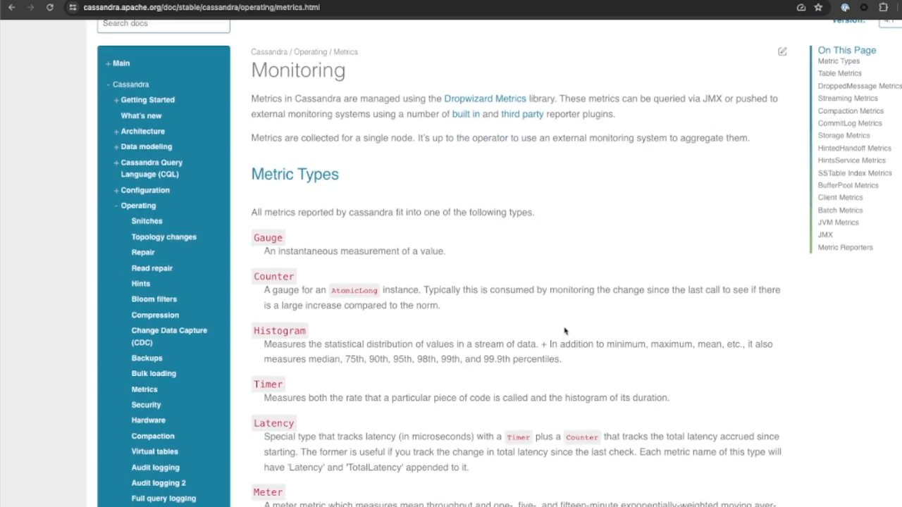
pyautogui.scroll(-15, 562, 332)
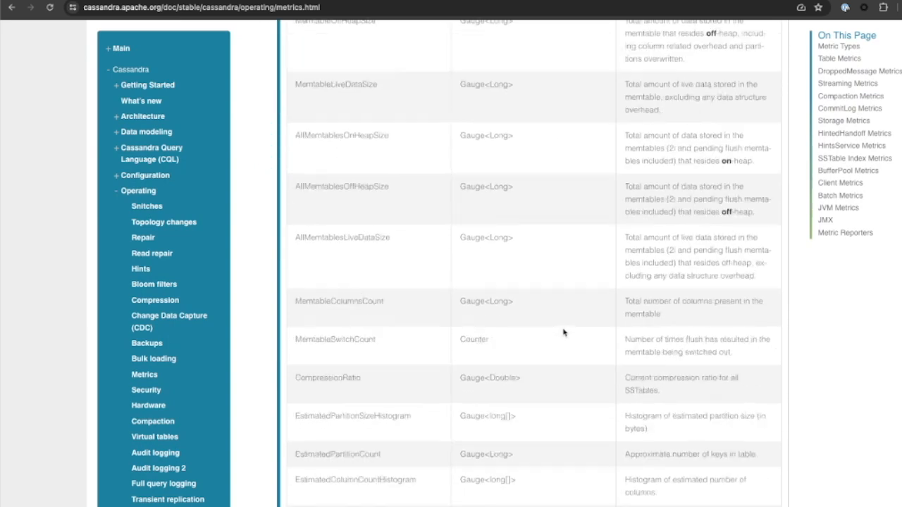
pyautogui.scroll(-15, 563, 332)
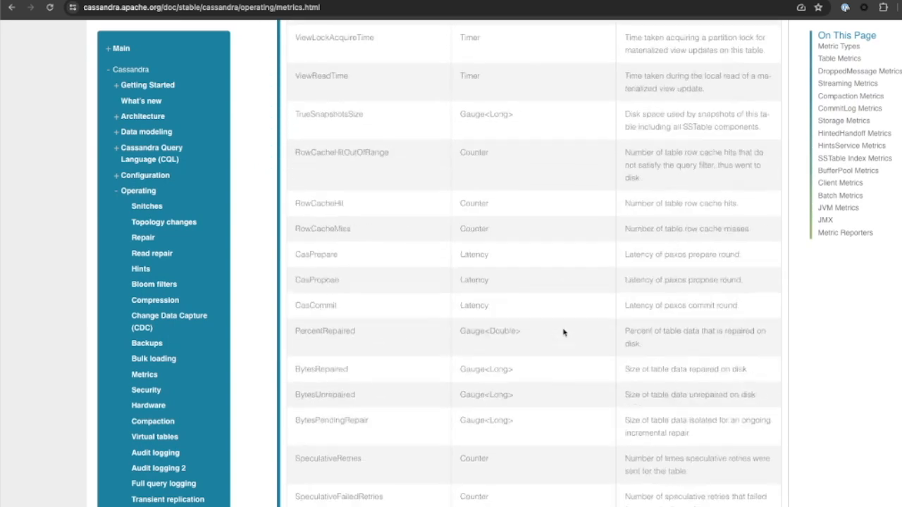
pyautogui.scroll(-15, 563, 331)
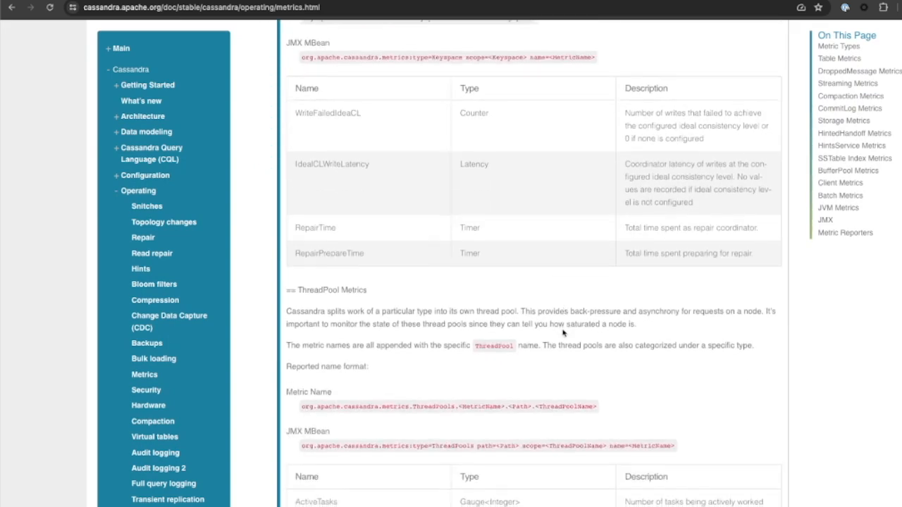